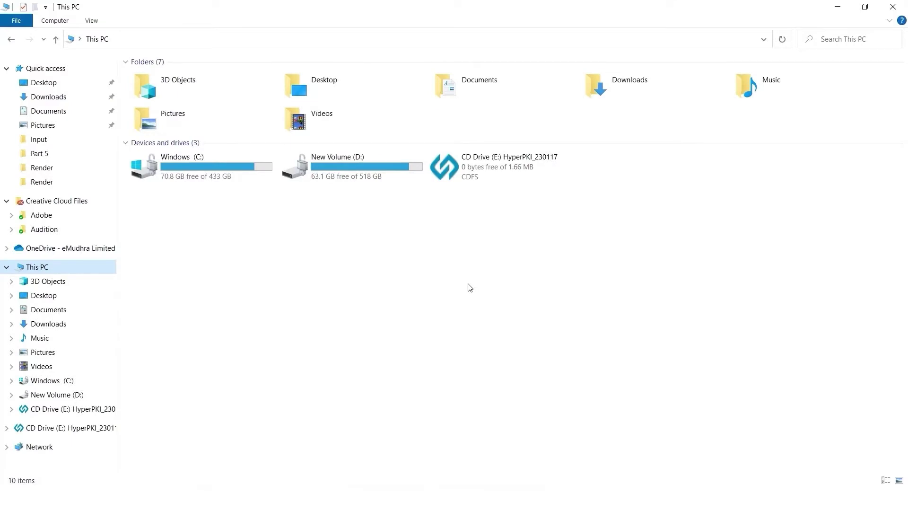
# - Open the HyperPKI CD drive (E:) and launch HyperPKI_HYP2003_Setup.exe
pyautogui.rightClick(480, 164)
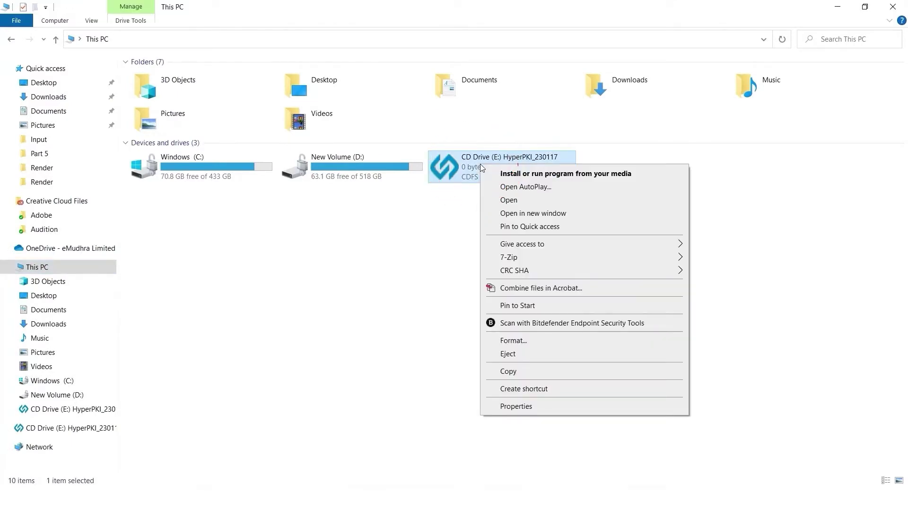
pyautogui.click(513, 204)
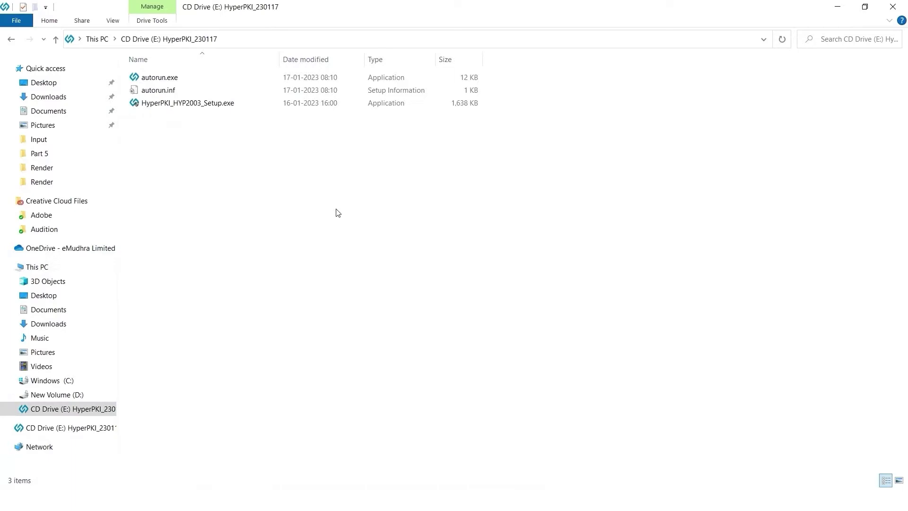
pyautogui.click(162, 104)
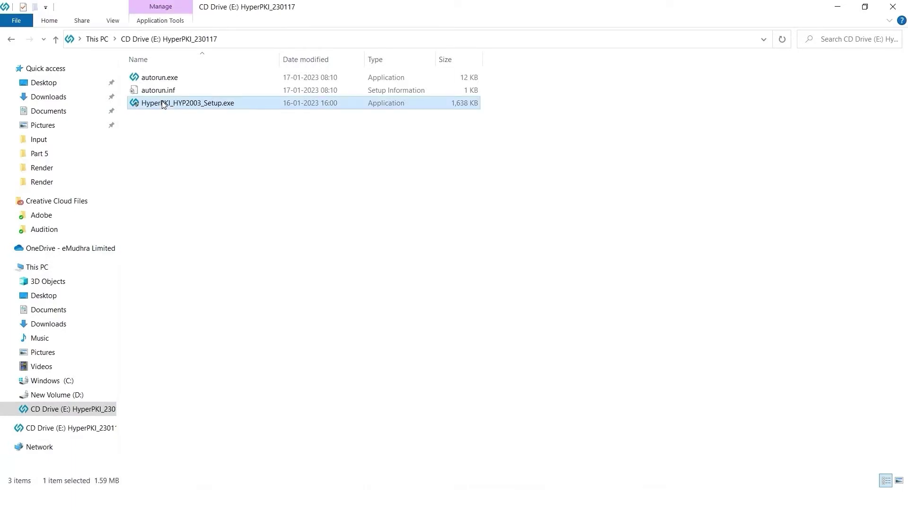
pyautogui.rightClick(163, 104)
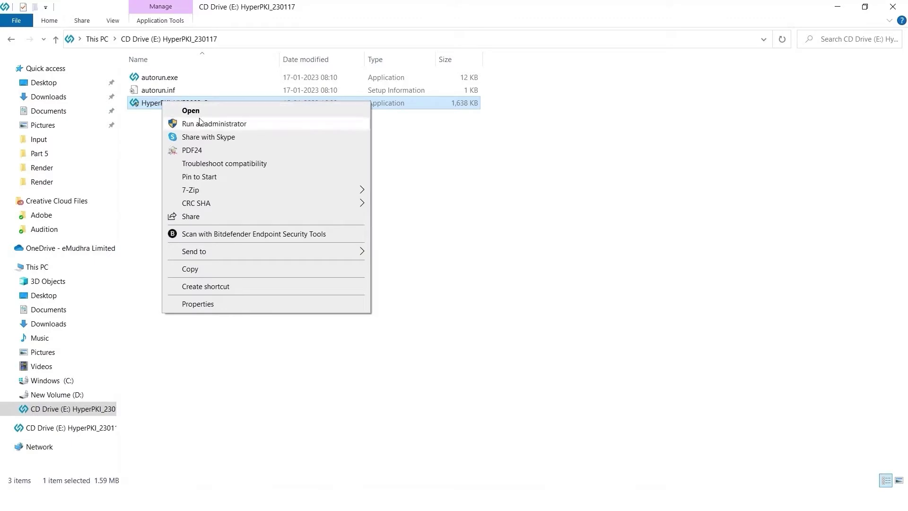
pyautogui.click(190, 111)
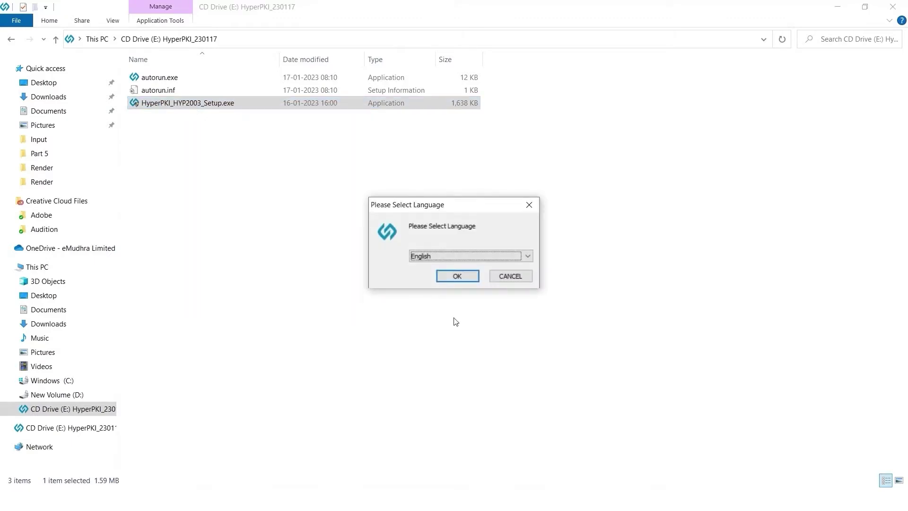
# - Install HyperPKI_HYP2003 in English to the default Program Files (x86) folder using Private CSP
pyautogui.click(458, 277)
pyautogui.click(523, 344)
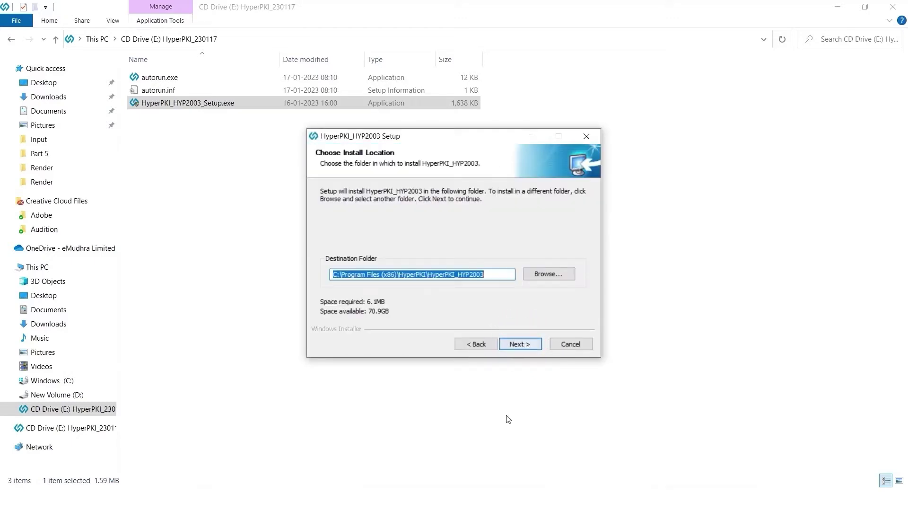
pyautogui.click(521, 344)
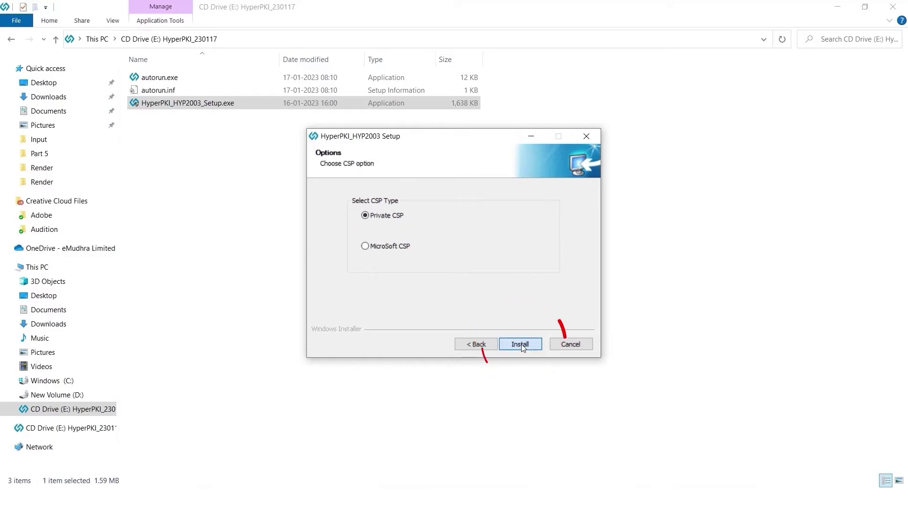
pyautogui.click(521, 344)
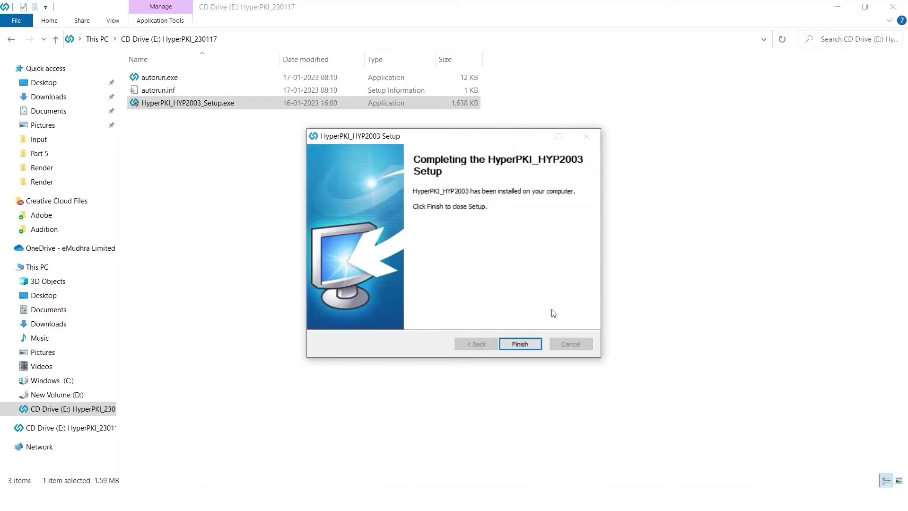
# - Close the finished installer and fill in the token's old PIN and new PIN
pyautogui.click(520, 349)
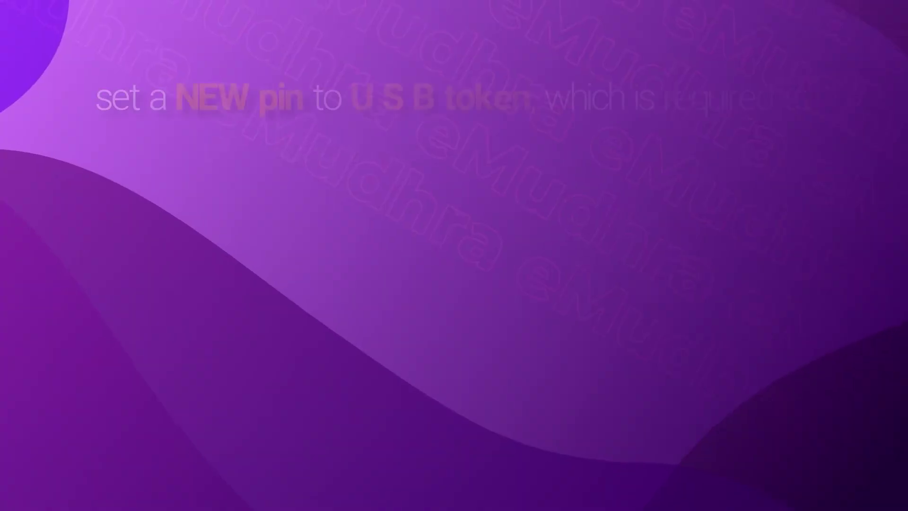
pyautogui.write('•••••••')
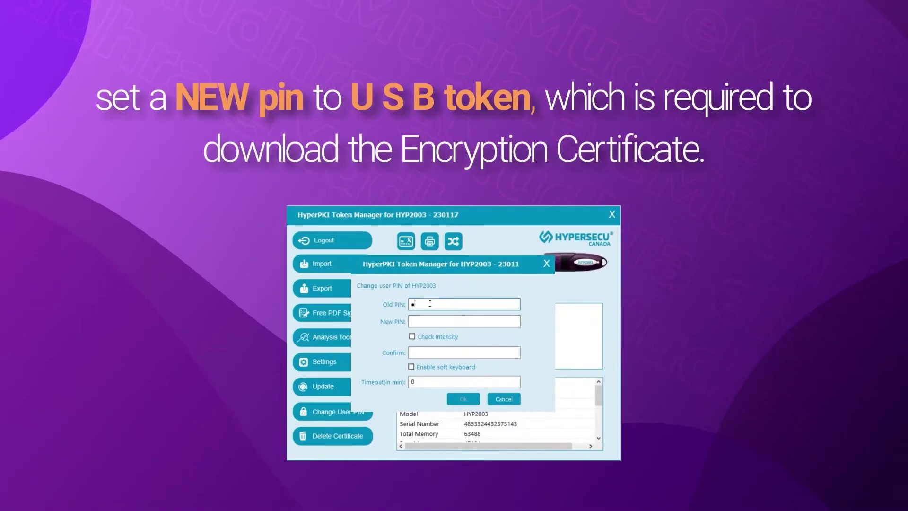
pyautogui.write('•')
pyautogui.click(424, 322)
pyautogui.write('•••')
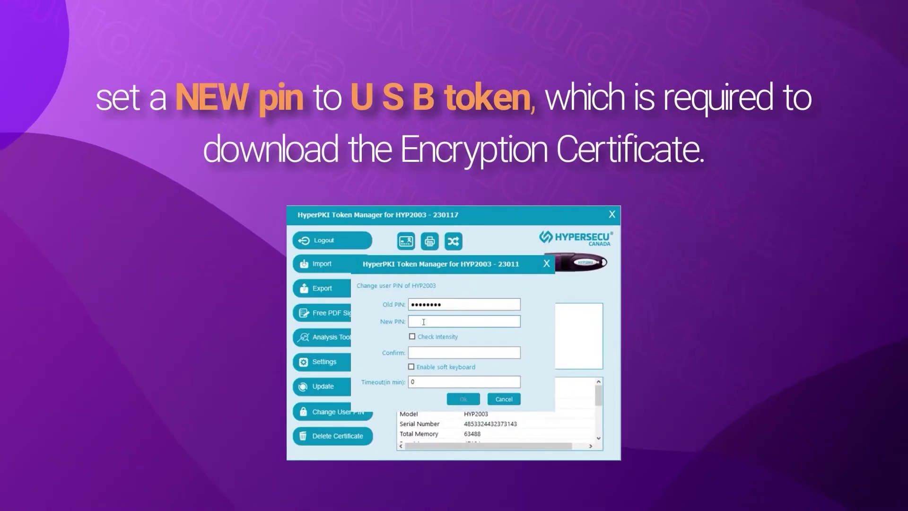
pyautogui.write('••••••')
pyautogui.click(447, 353)
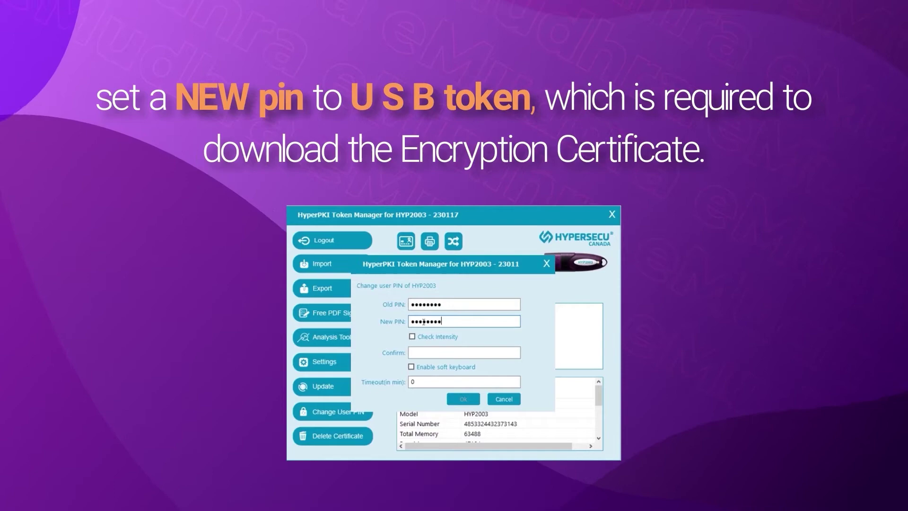
pyautogui.write('•••••••••')
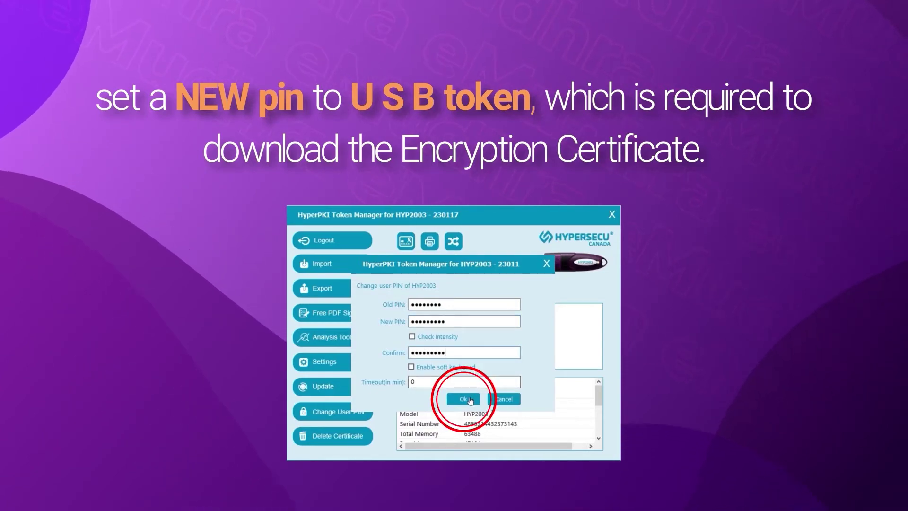
# - Save the PIN change and launch HyperPKI Token Manager from Windows search
pyautogui.click(463, 399)
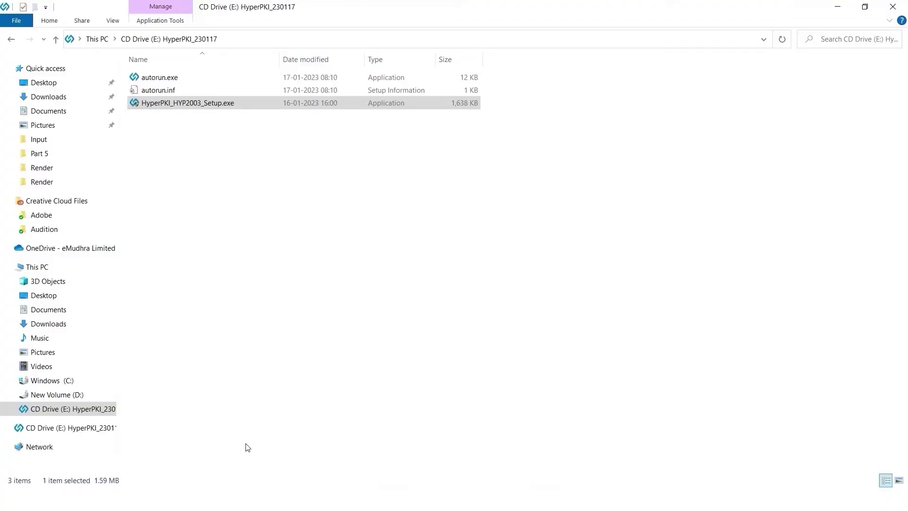
pyautogui.press('super+s')
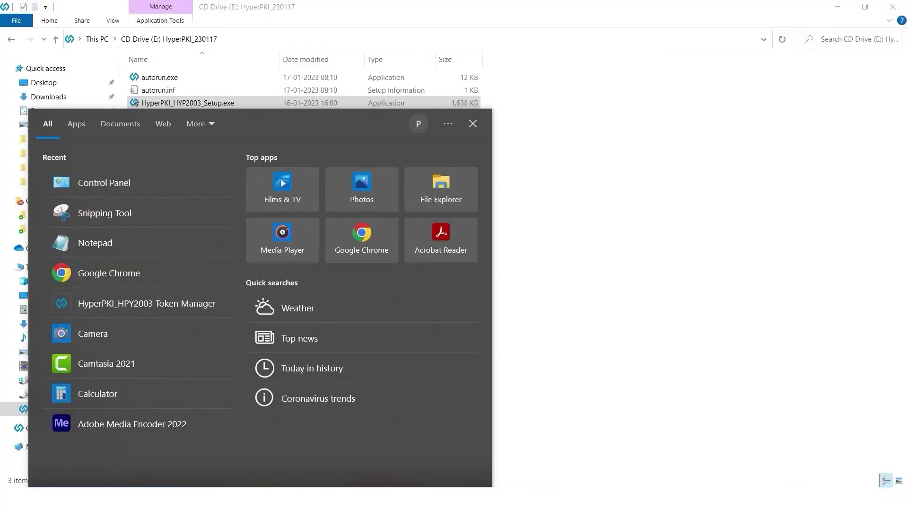
pyautogui.write('hy')
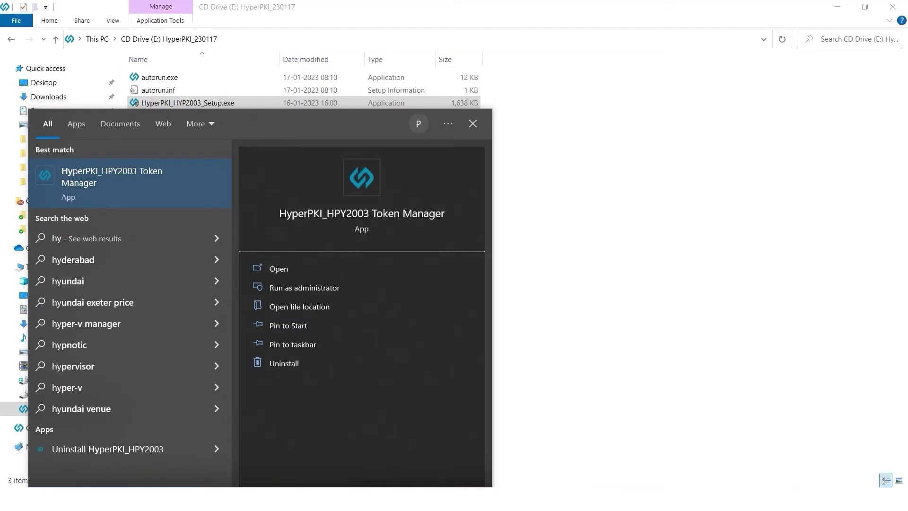
pyautogui.click(89, 178)
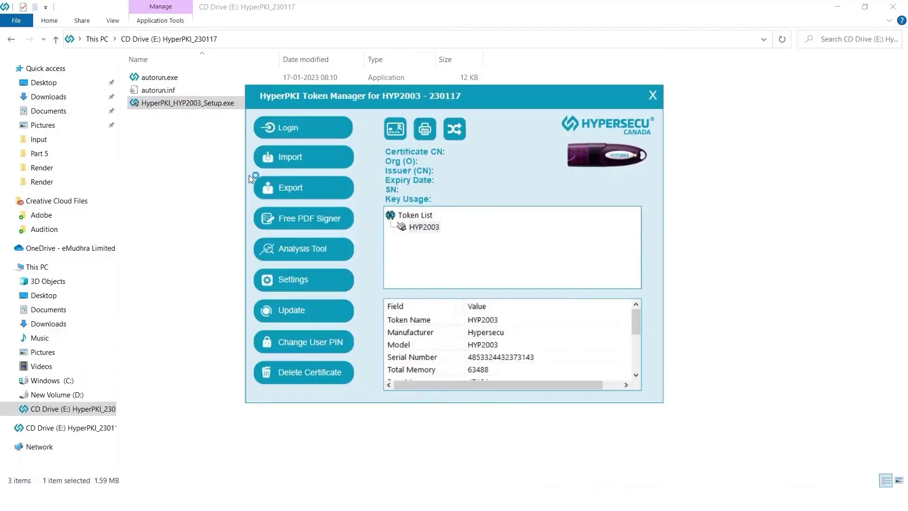
# - Log in to the HYP2003 token with its user PIN
pyautogui.click(293, 128)
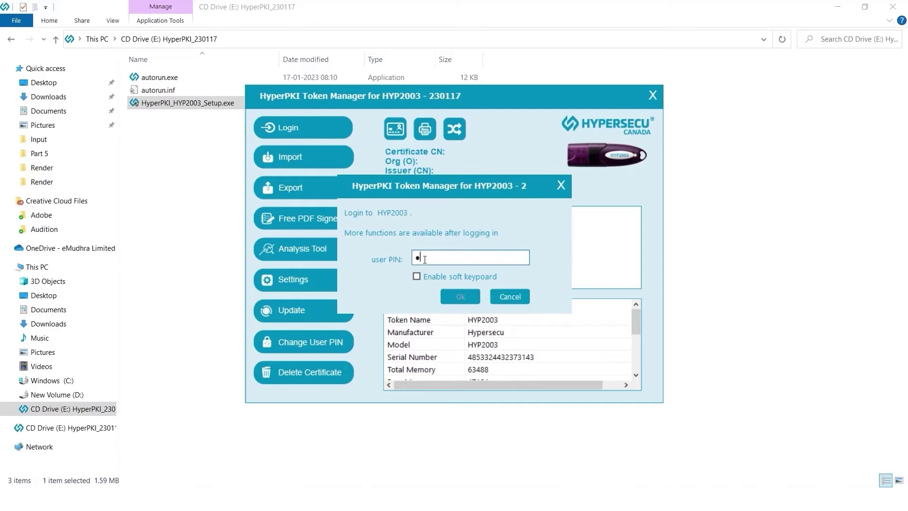
pyautogui.write('12345678')
pyautogui.click(460, 297)
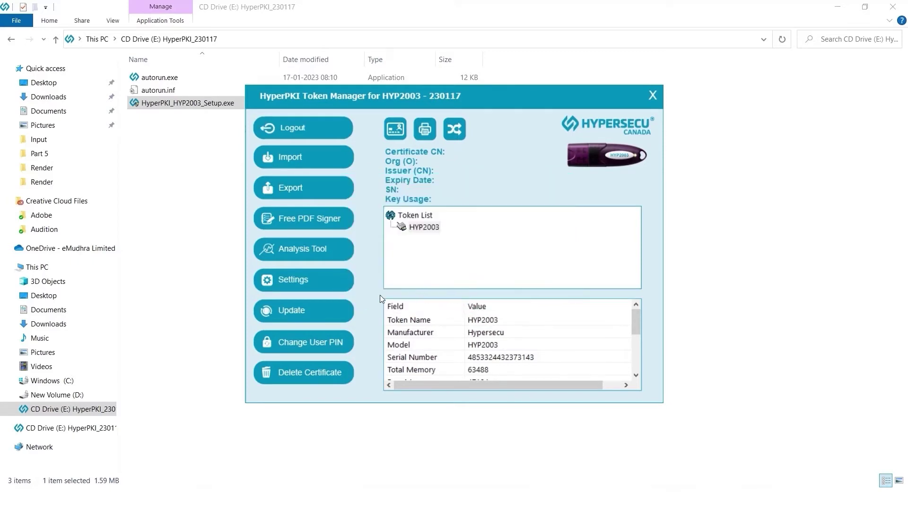
# - In Change User PIN, enter the old PIN, the new PIN and its confirmation
pyautogui.click(307, 343)
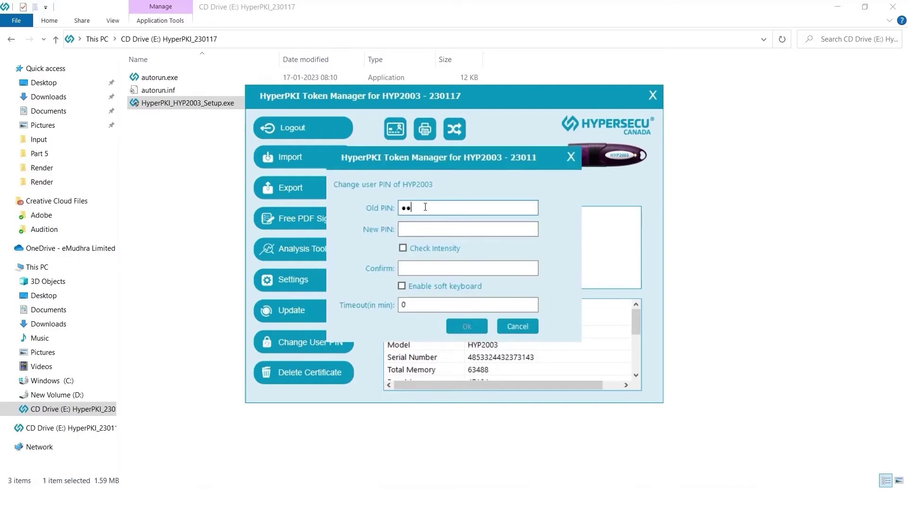
pyautogui.write('12345678')
pyautogui.click(418, 230)
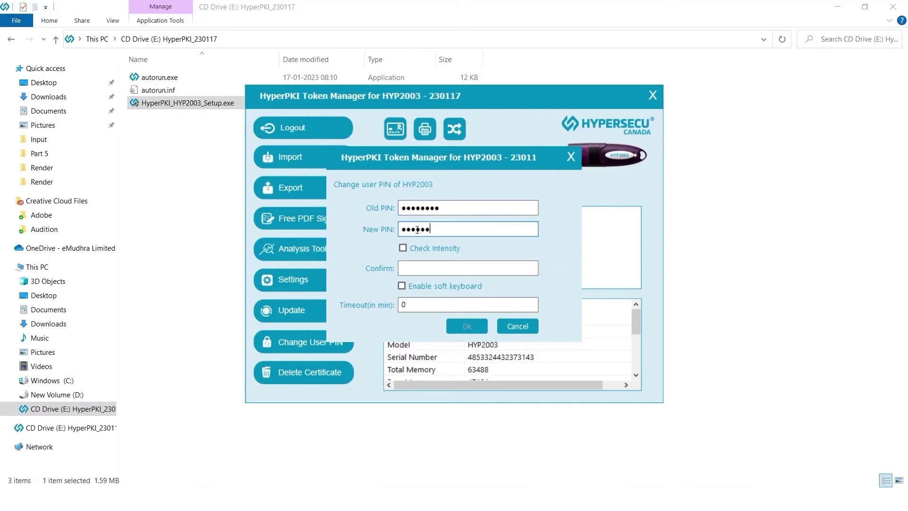
pyautogui.click(421, 268)
pyautogui.write('1234567')
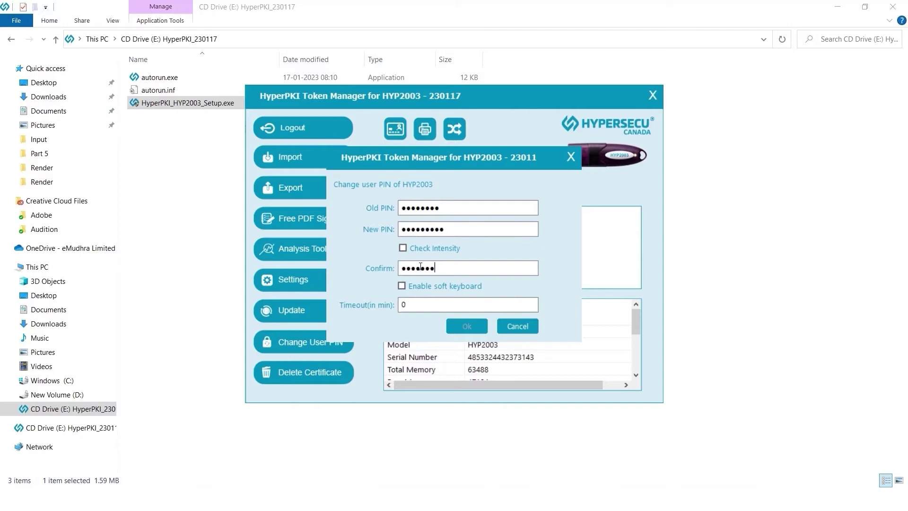
pyautogui.write('89')
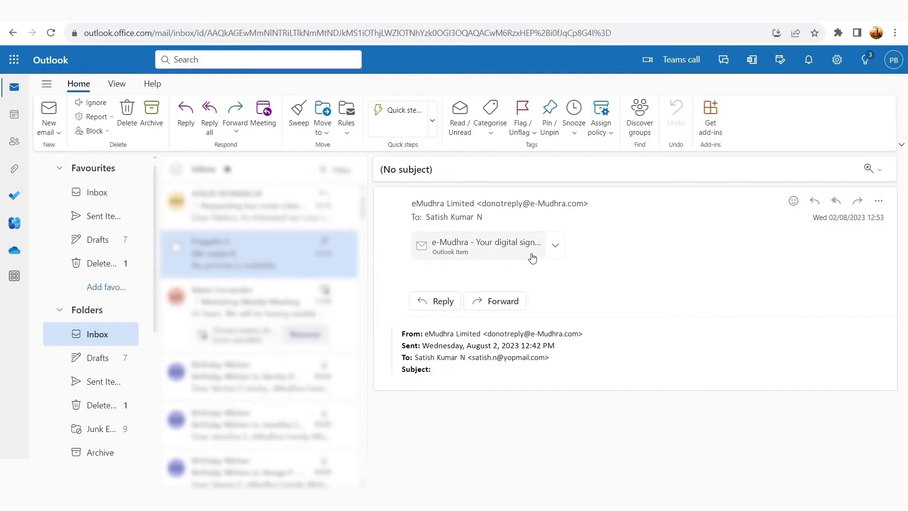
# - Download the eMudhra Desktop (Windows) App installer from the email and show recent downloads
pyautogui.click(534, 246)
pyautogui.scroll(-4, 537, 247)
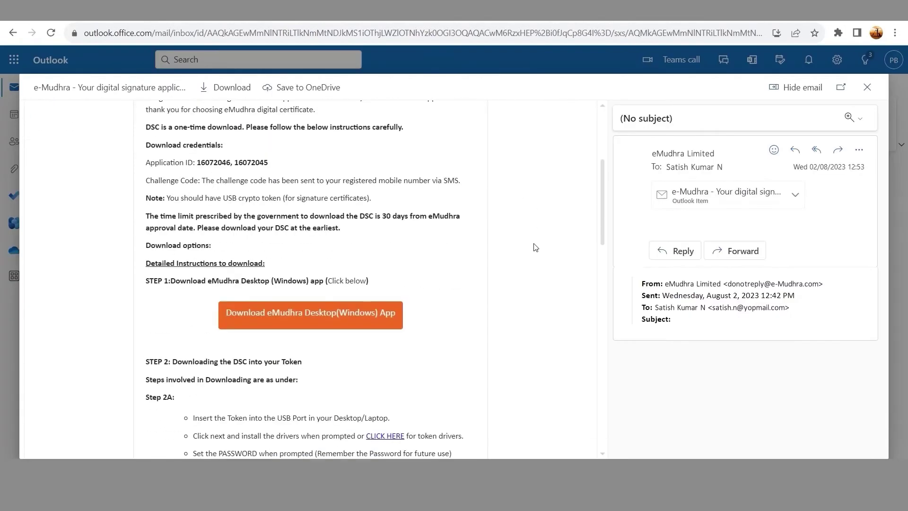
pyautogui.click(343, 314)
pyautogui.click(839, 33)
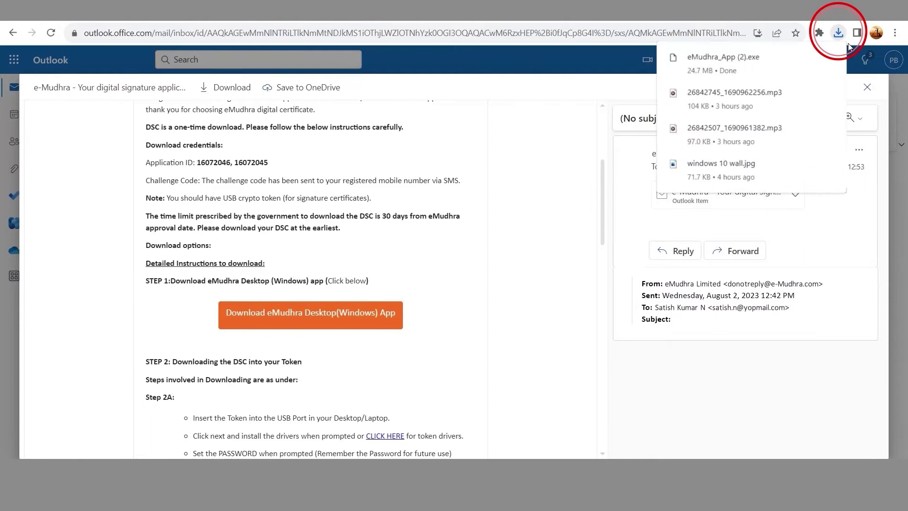
# - Run the downloaded eMudhra App installer from its Downloads folder
pyautogui.click(811, 58)
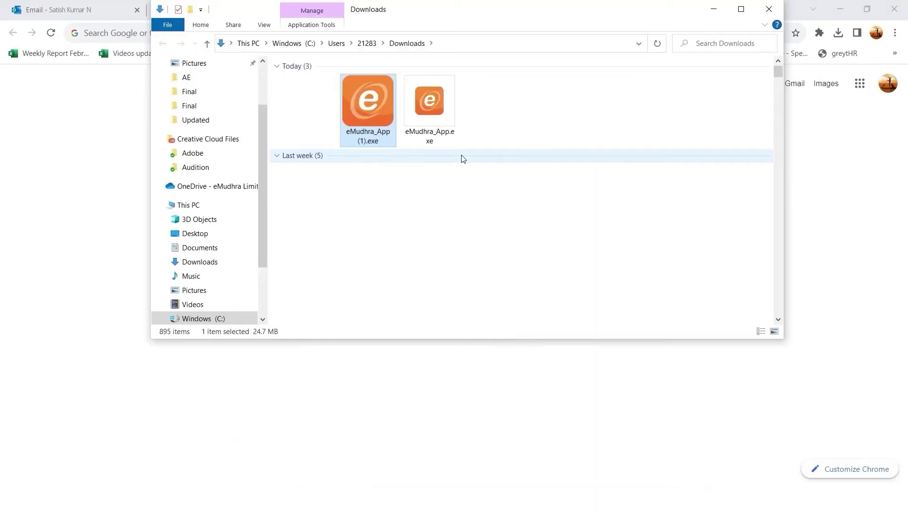
pyautogui.rightClick(364, 100)
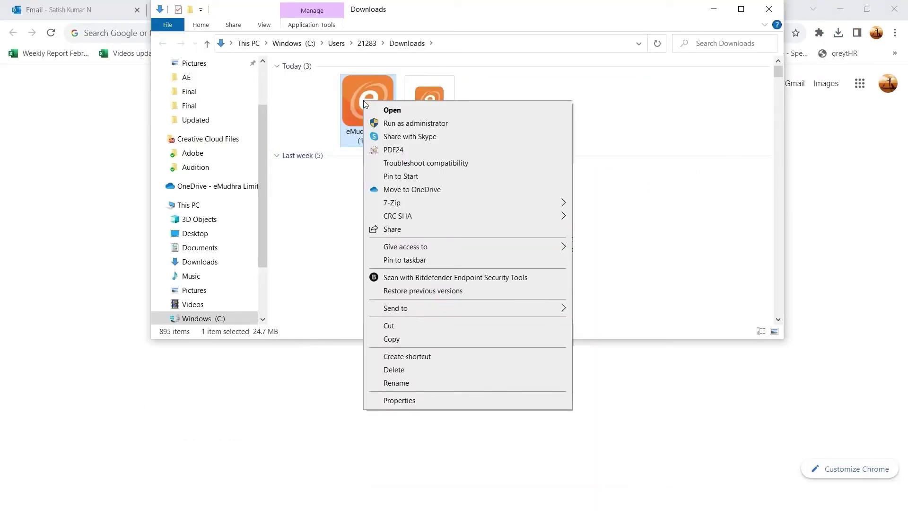
pyautogui.click(392, 111)
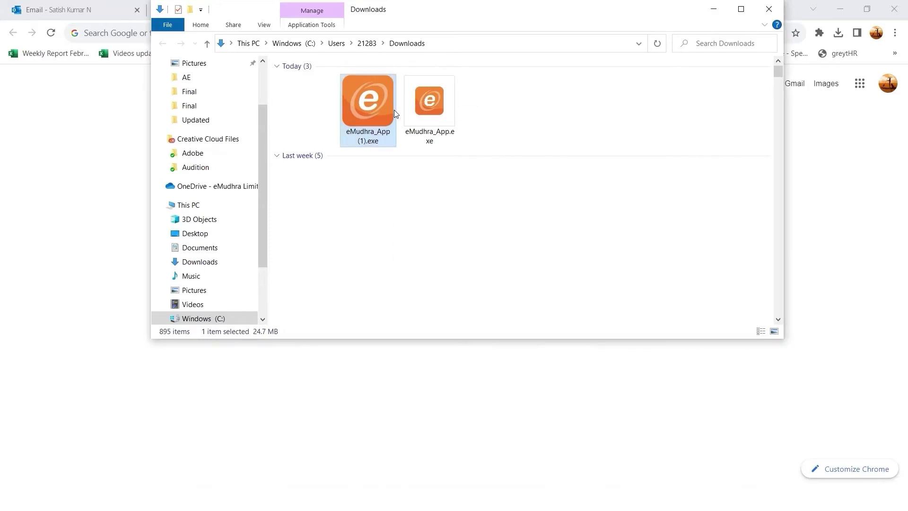
# - Install eMudhra App with default location and Start Menu folder plus a desktop shortcut
pyautogui.click(518, 343)
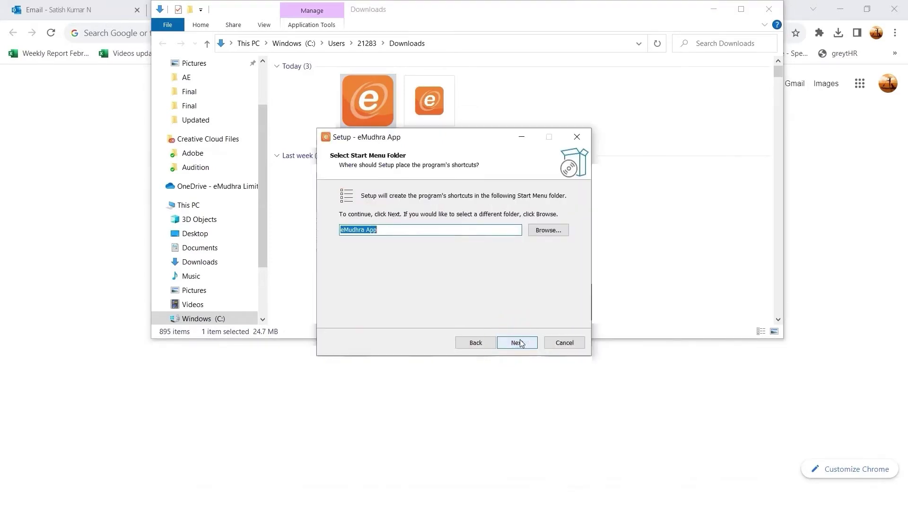
pyautogui.click(521, 343)
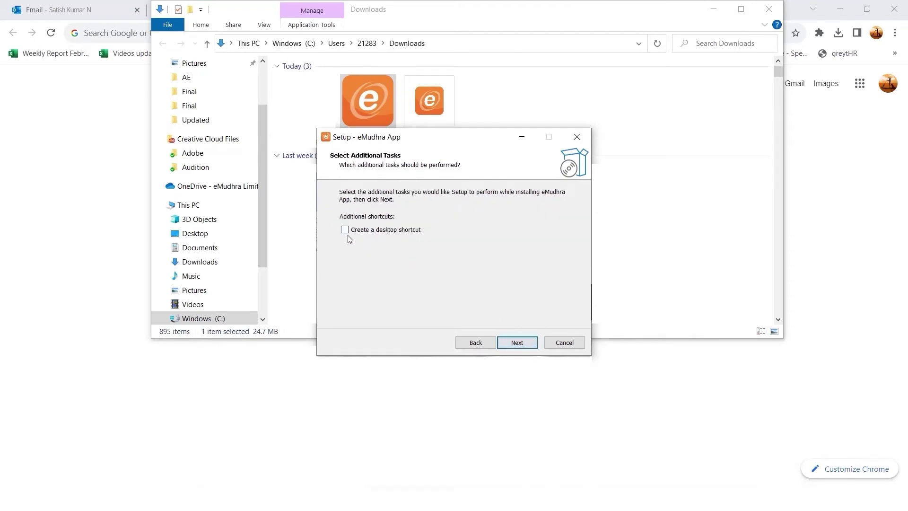
pyautogui.click(517, 343)
pyautogui.click(517, 343)
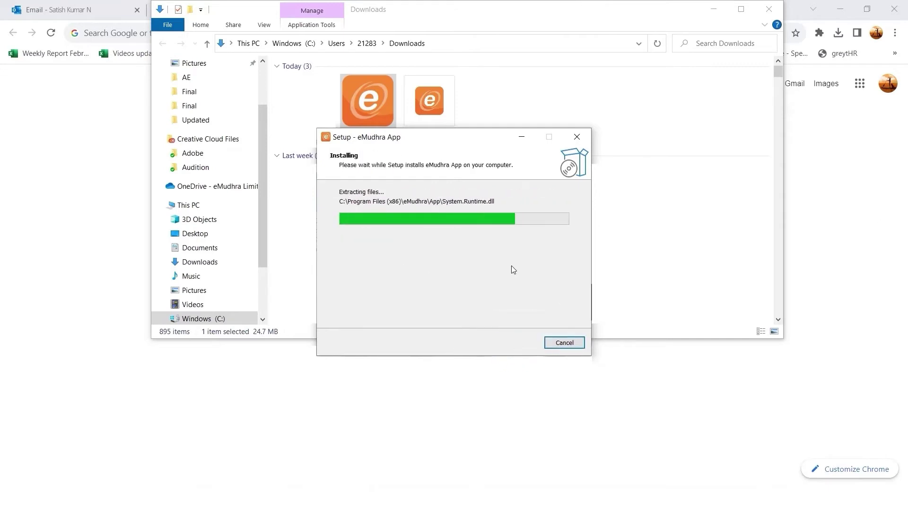
# - Finish setup and open eMudhra App from its desktop shortcut
pyautogui.click(513, 343)
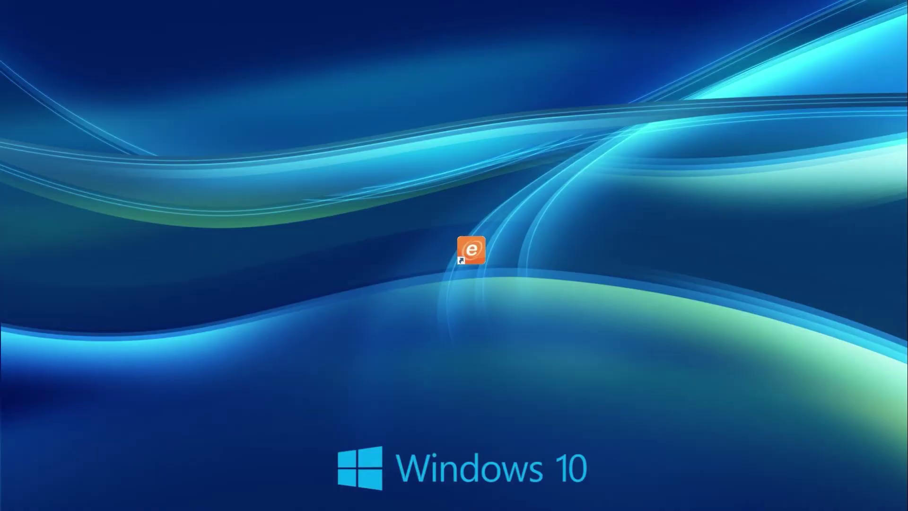
pyautogui.doubleClick(478, 249)
pyautogui.rightClick(477, 248)
pyautogui.click(492, 201)
# - Sign in with the mobile number and verify with the received OTP
pyautogui.write('99')
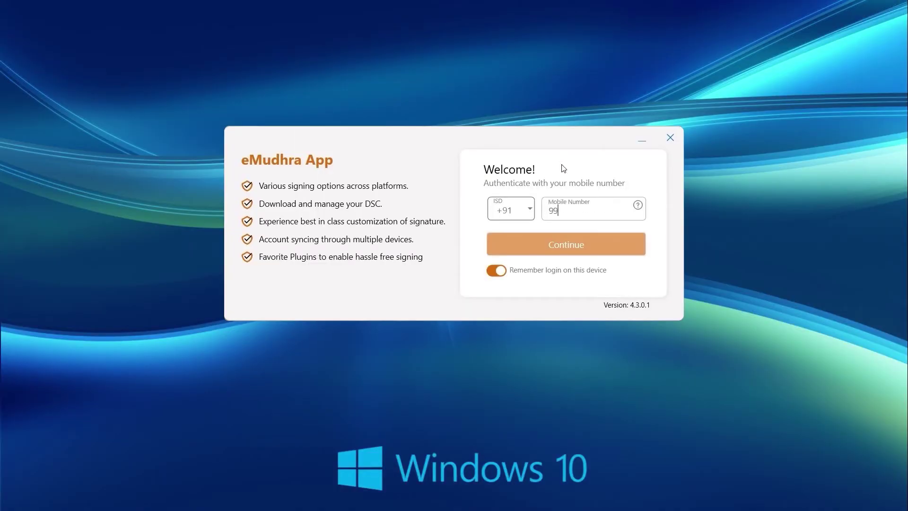
pyautogui.write('99999999')
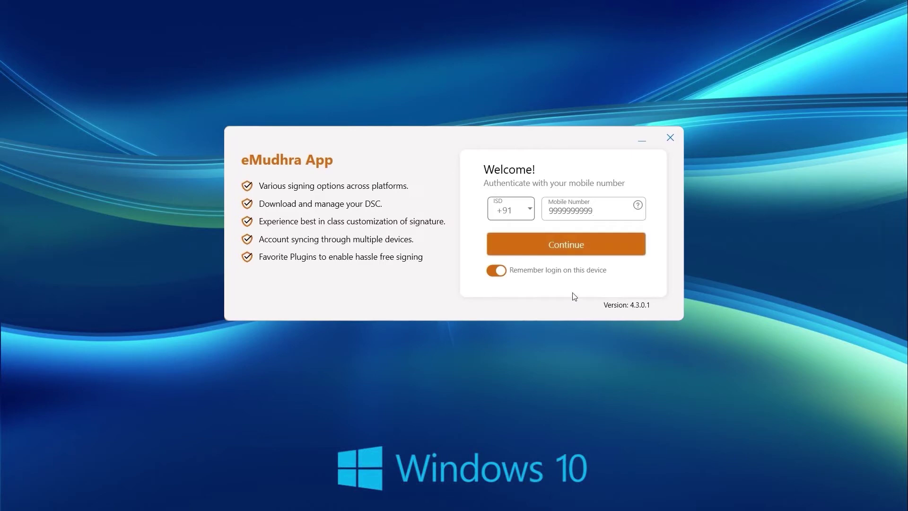
pyautogui.click(567, 245)
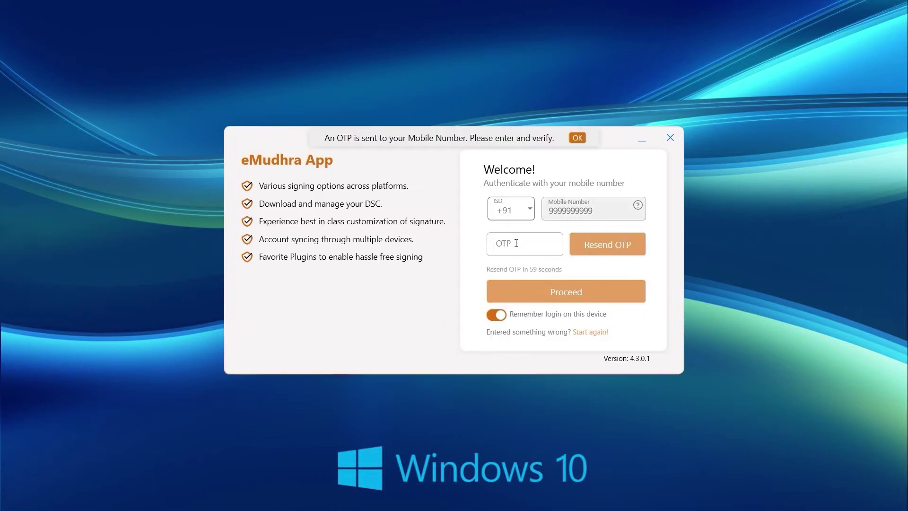
pyautogui.write('1234')
pyautogui.click(575, 293)
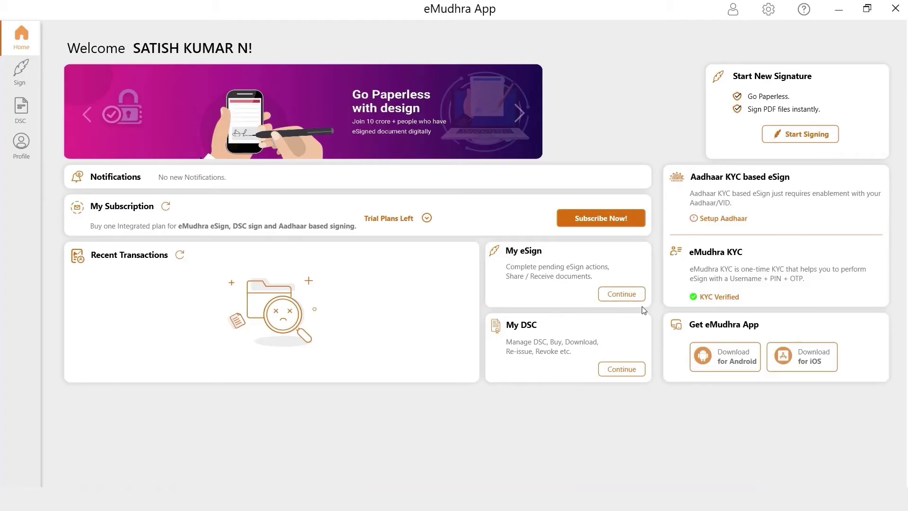
# - Under My DSC, find the approved application by its application ID and start its download
pyautogui.click(620, 373)
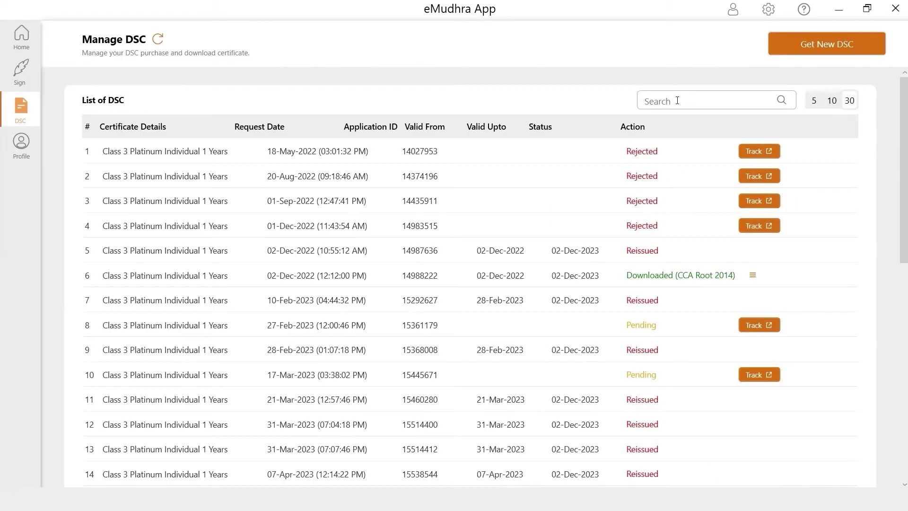
pyautogui.click(678, 100)
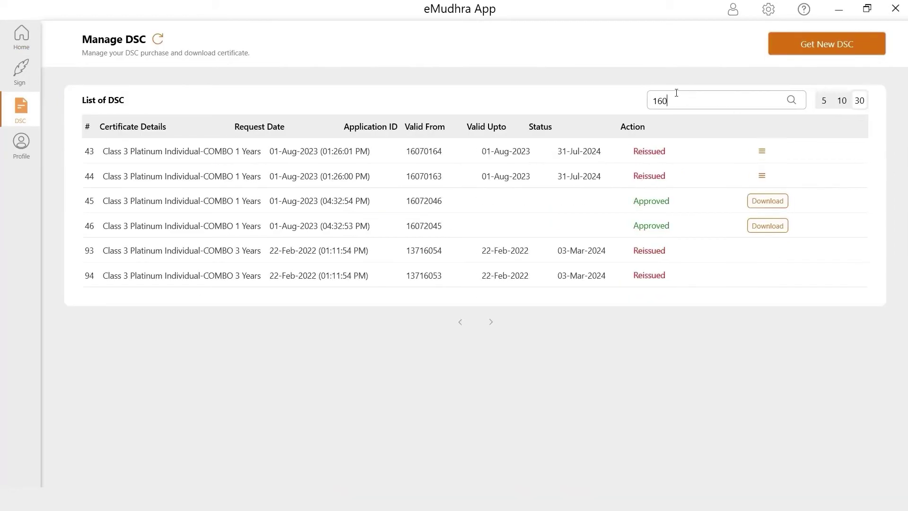
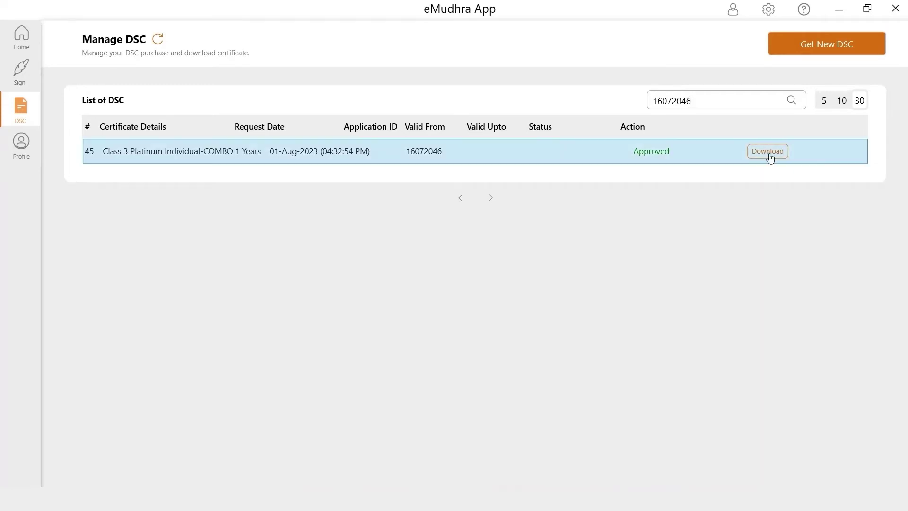
pyautogui.click(767, 151)
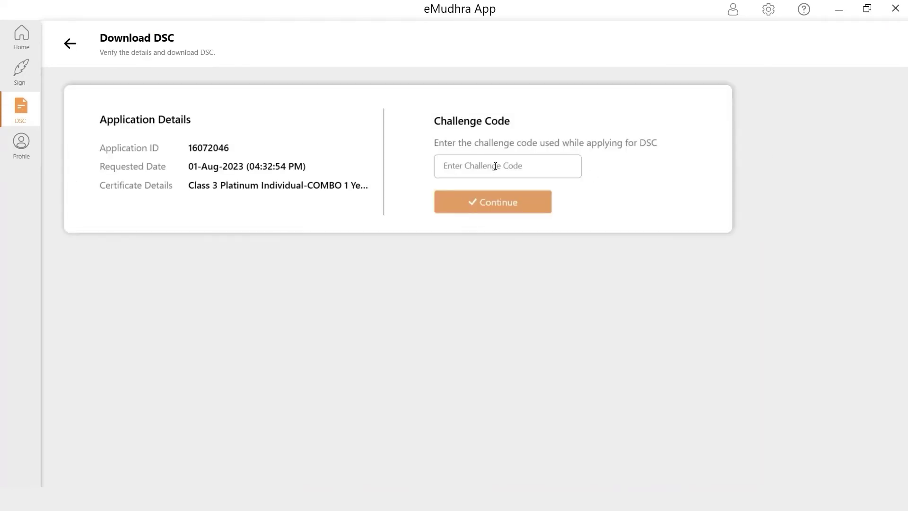
# - Enter and submit the challenge code for the certificate download
pyautogui.click(495, 166)
pyautogui.write('••')
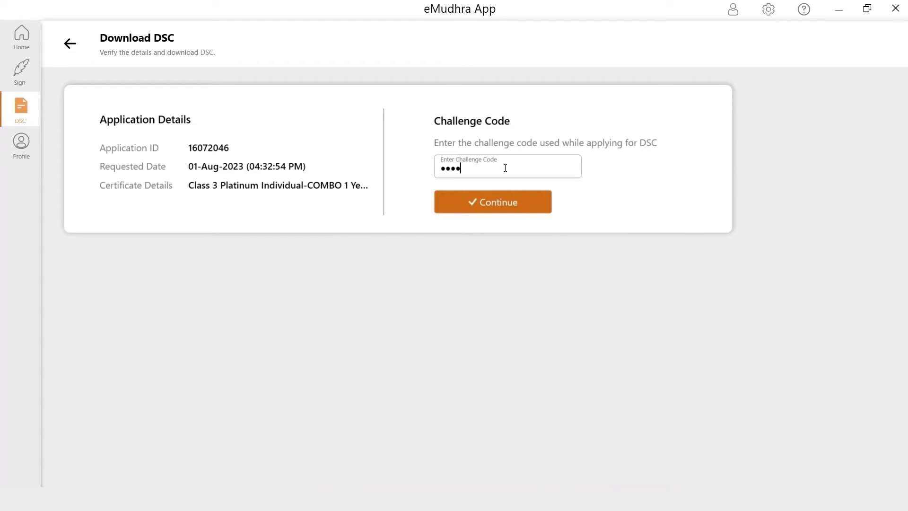
pyautogui.click(503, 204)
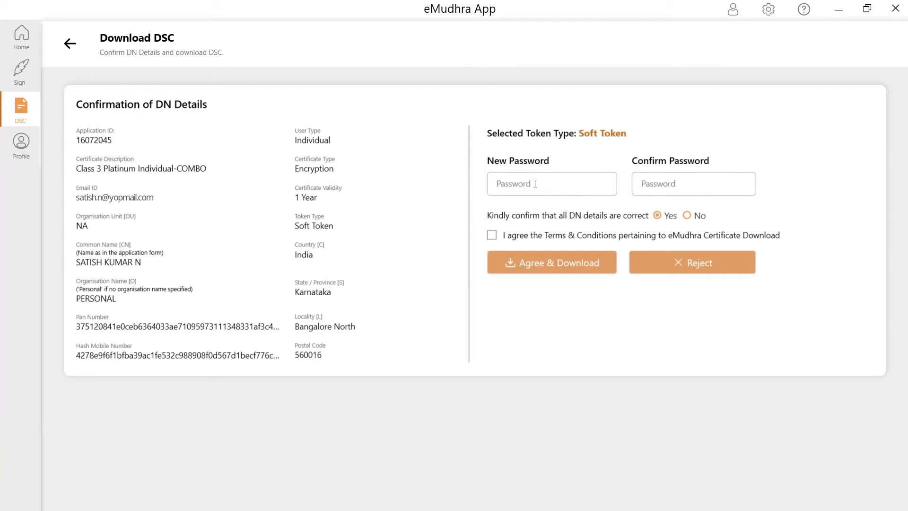
# - Set and confirm a certificate password, accept the terms, and start the download
pyautogui.click(535, 184)
pyautogui.write('••')
pyautogui.click(674, 187)
pyautogui.write('••')
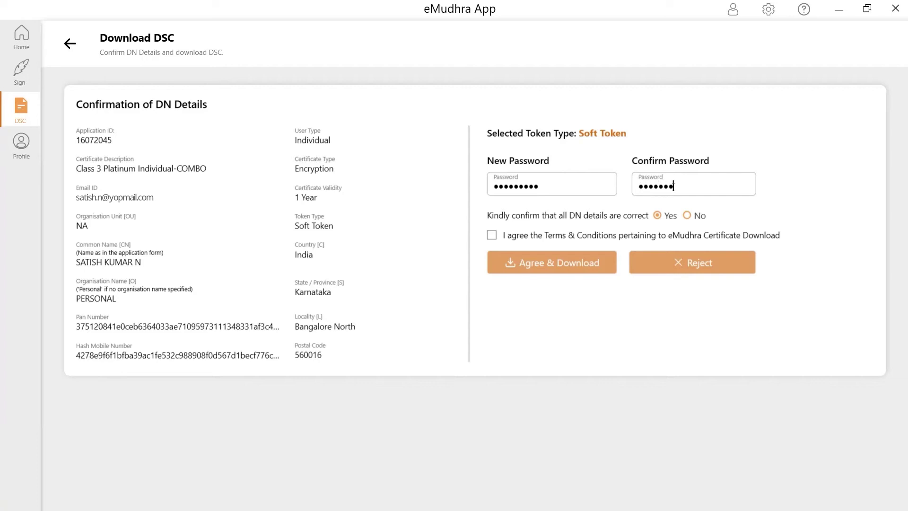
pyautogui.click(500, 236)
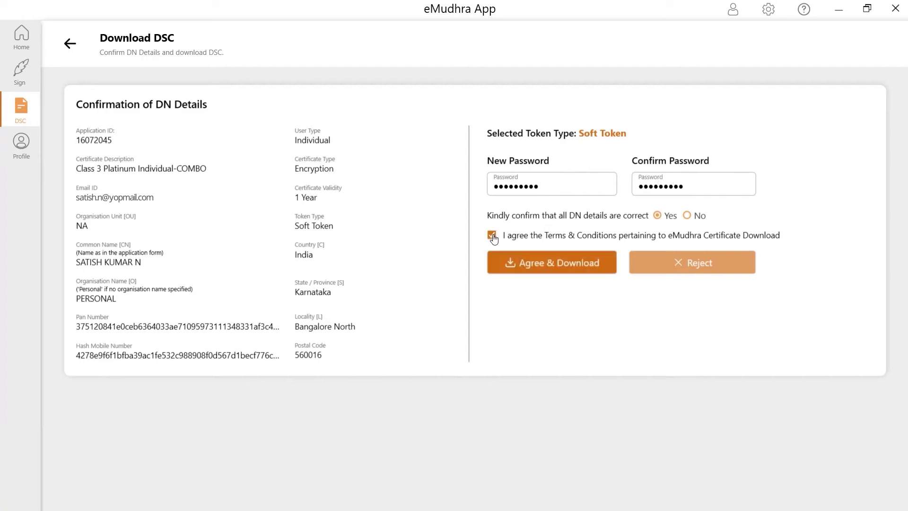
pyautogui.click(557, 269)
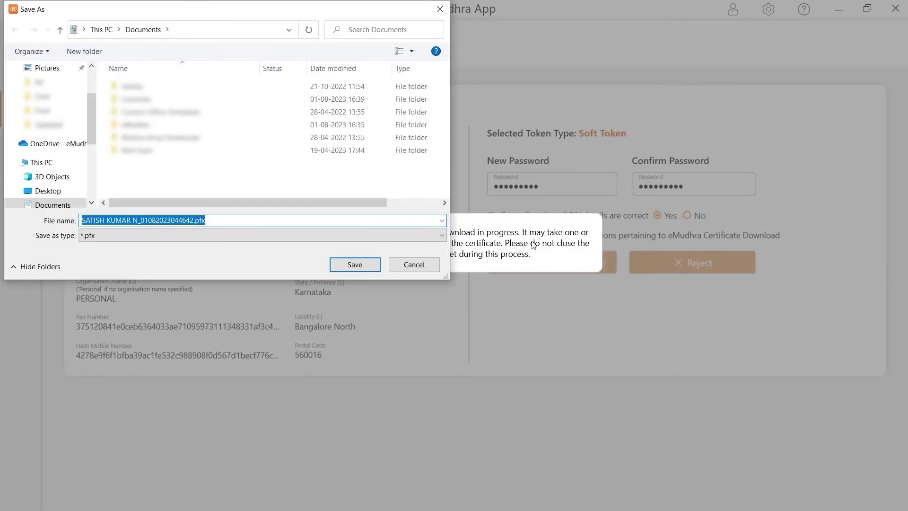
# - Save the .pfx into Desktop\emudhra app and return to My DSC
pyautogui.scroll(3, 88, 106)
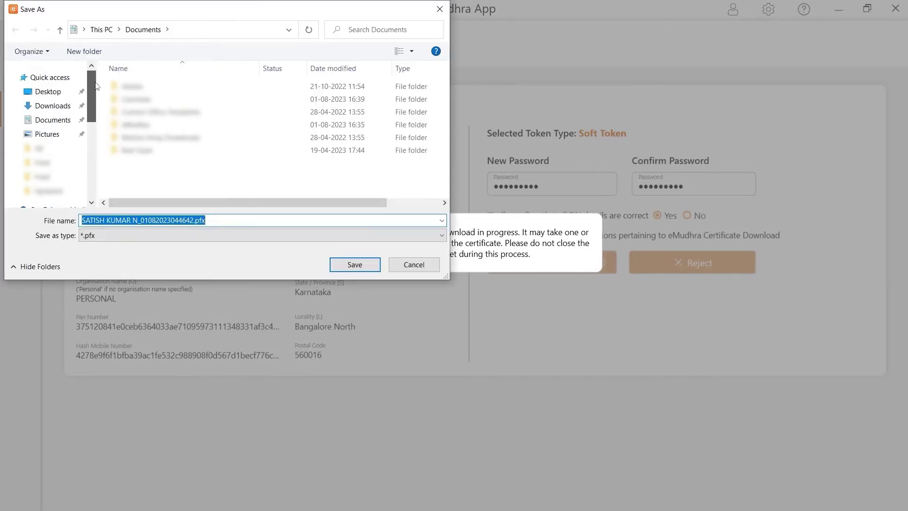
pyautogui.click(47, 92)
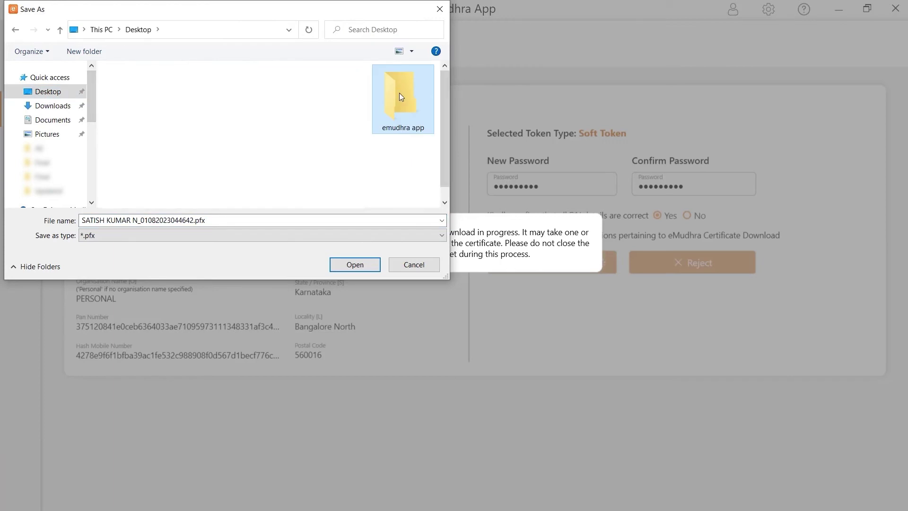
pyautogui.doubleClick(400, 100)
pyautogui.click(225, 221)
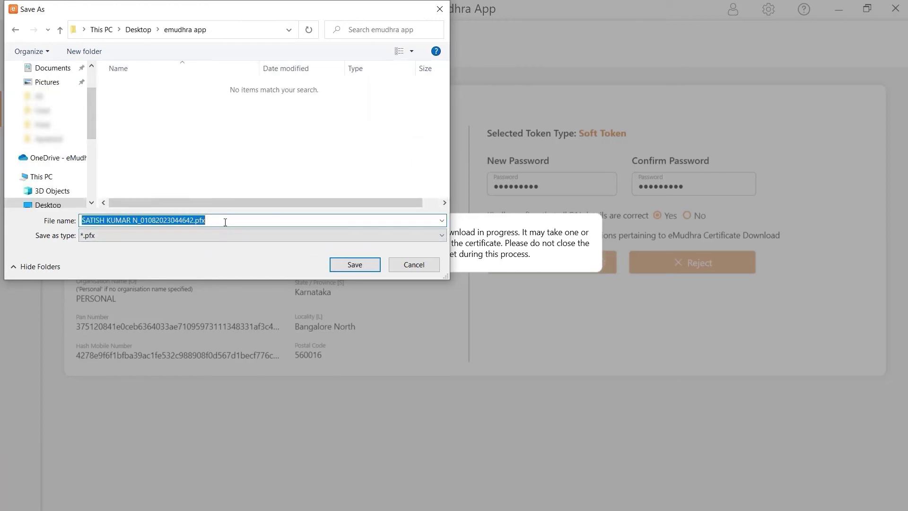
pyautogui.click(226, 221)
pyautogui.click(359, 267)
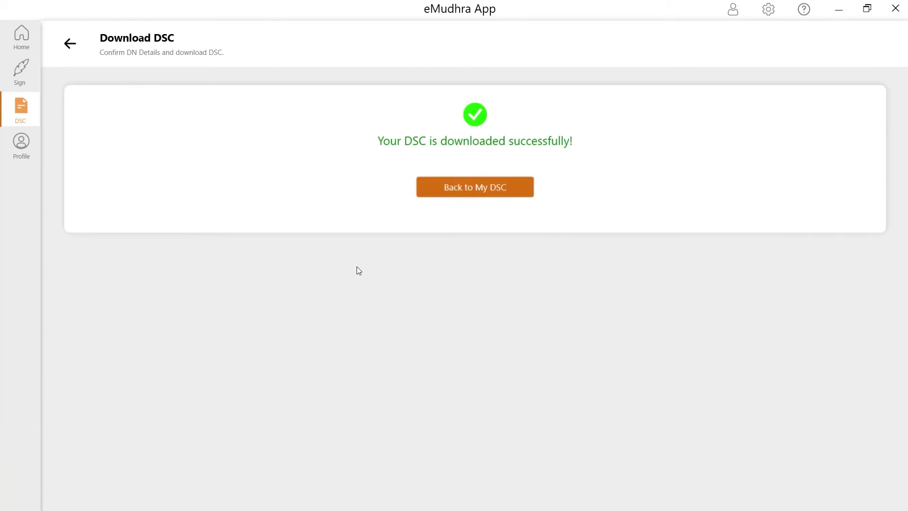
pyautogui.click(475, 188)
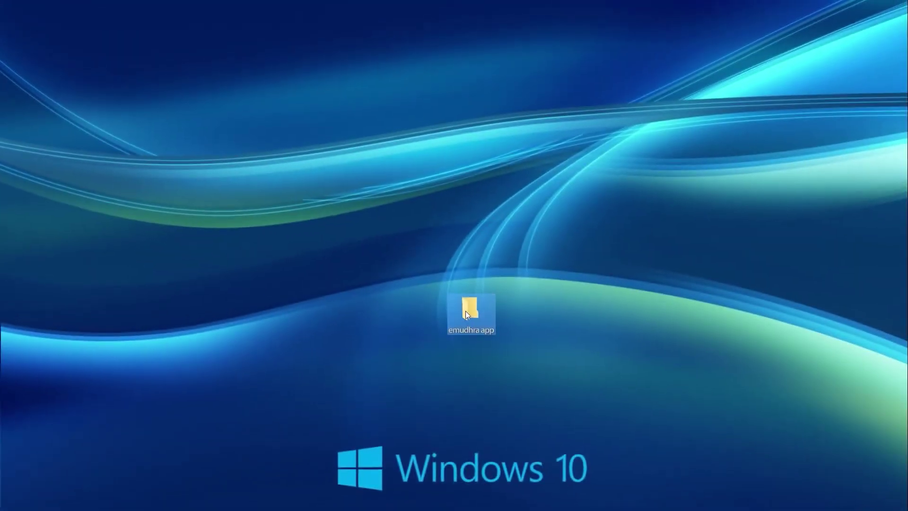
# - Start the PFX import of the downloaded certificate into the current user store
pyautogui.click(468, 311)
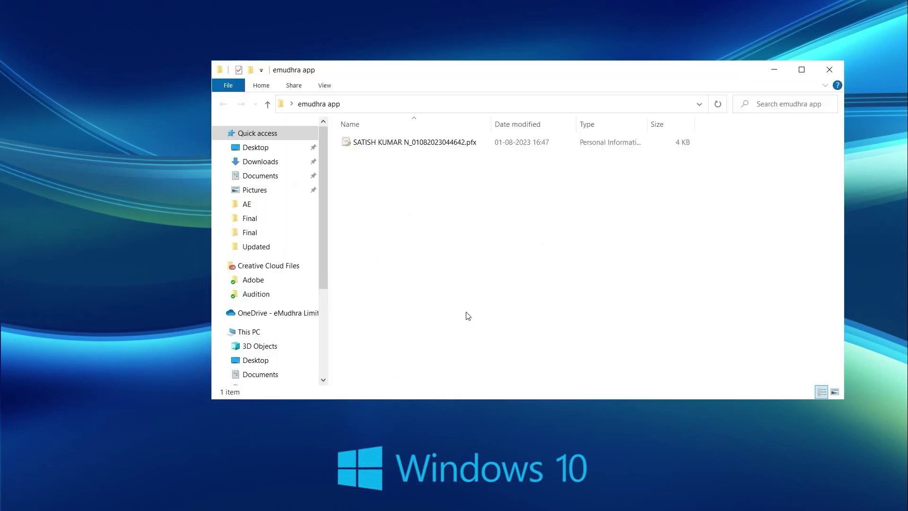
pyautogui.click(437, 148)
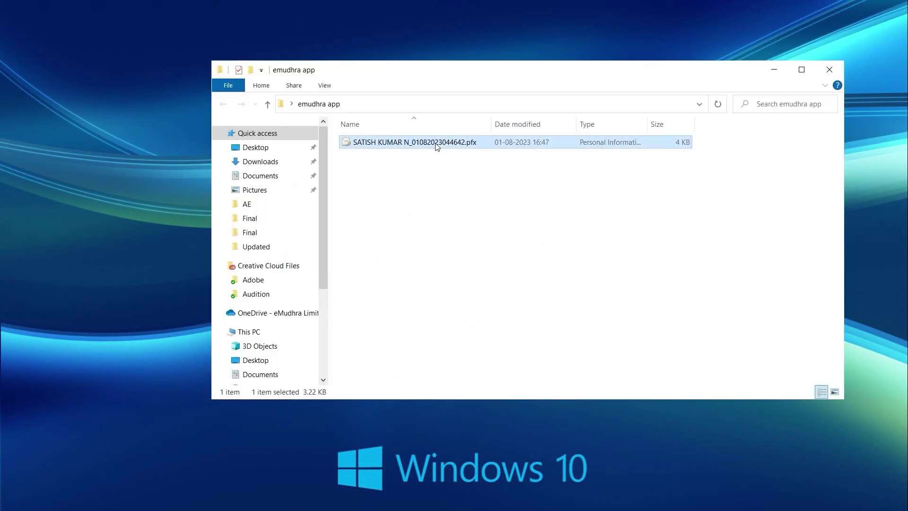
pyautogui.rightClick(438, 147)
pyautogui.click(487, 127)
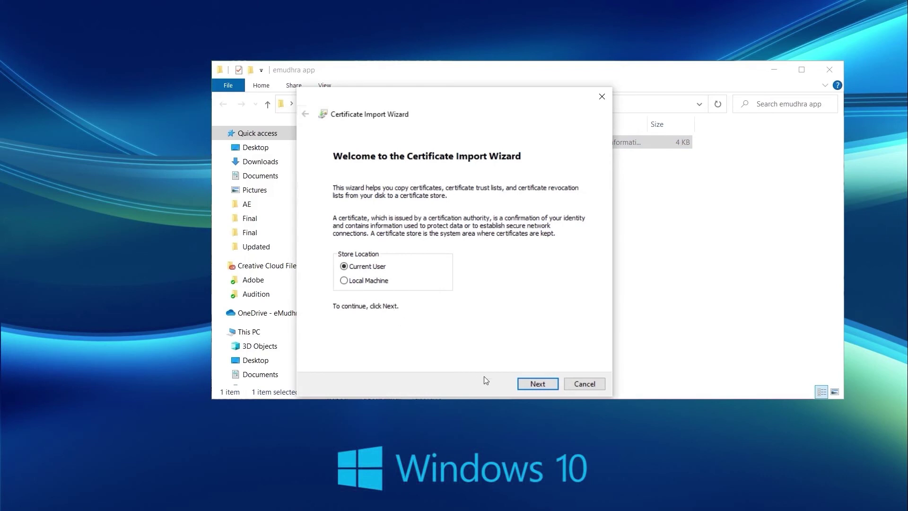
pyautogui.click(536, 382)
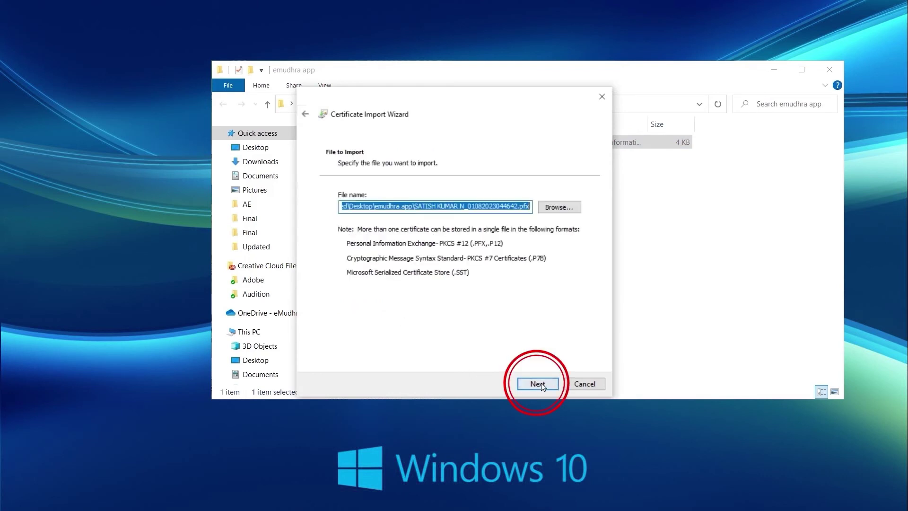
pyautogui.click(543, 385)
# - Enter the key password, enable strong protection, auto-select the store, and finish at medium security
pyautogui.click(391, 231)
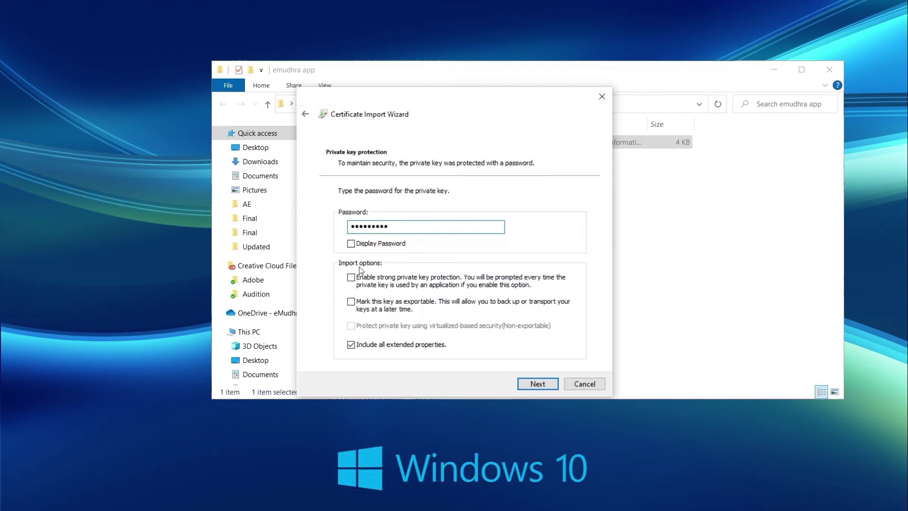
pyautogui.click(350, 243)
pyautogui.click(352, 278)
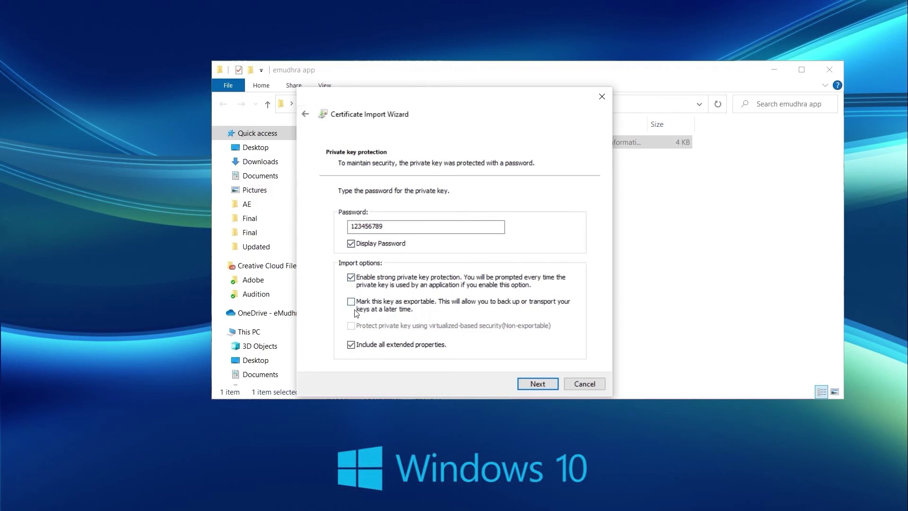
pyautogui.click(540, 385)
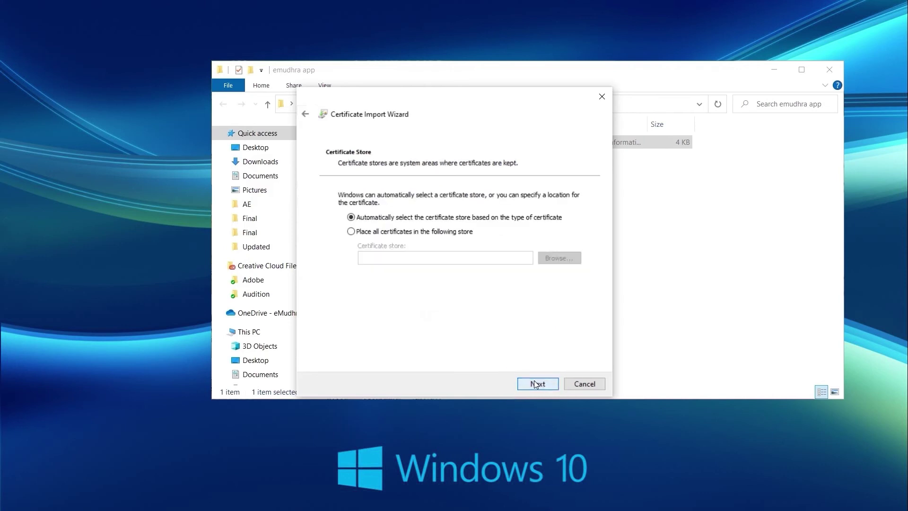
pyautogui.click(537, 385)
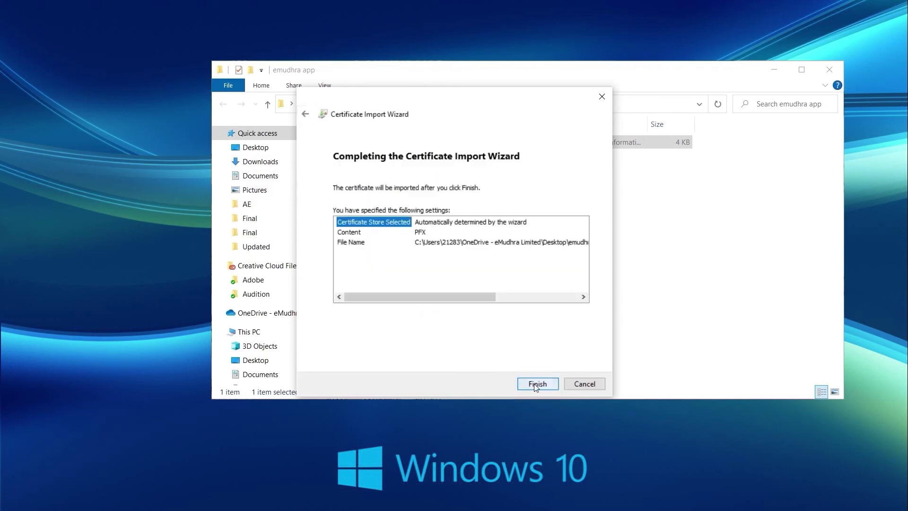
pyautogui.click(538, 384)
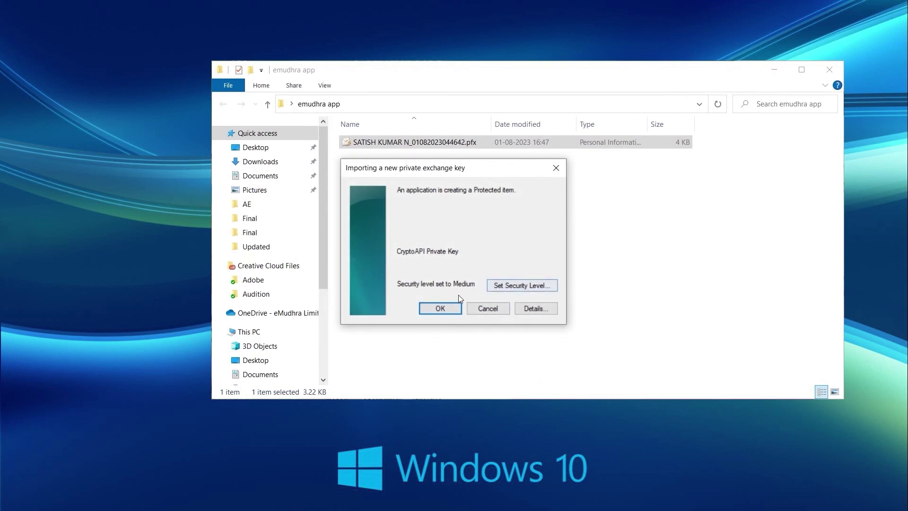
pyautogui.click(441, 307)
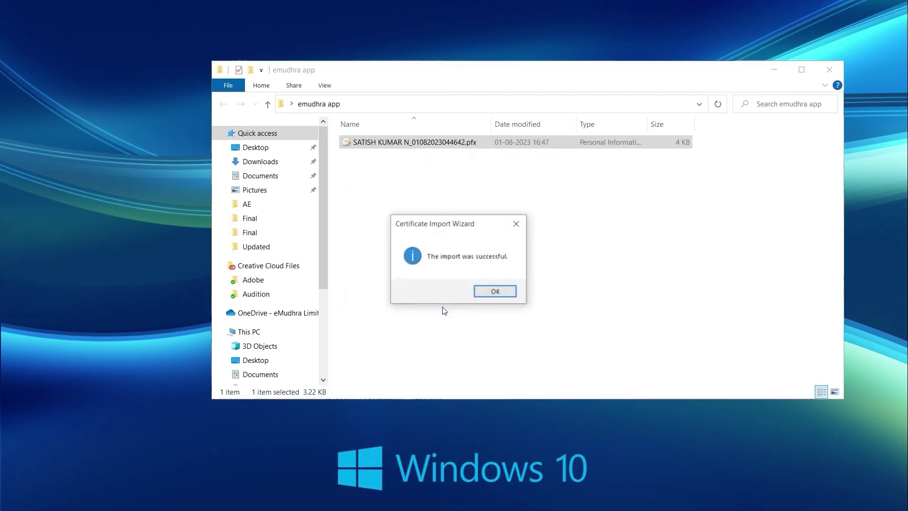
pyautogui.click(496, 292)
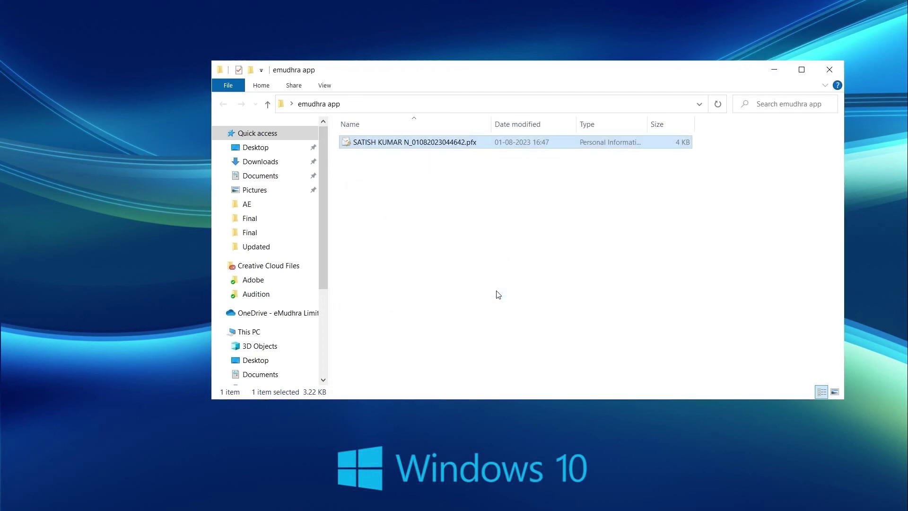
# - Log in to the HYP2003 token in HyperPKI Token Manager with the token user PIN
pyautogui.click(830, 70)
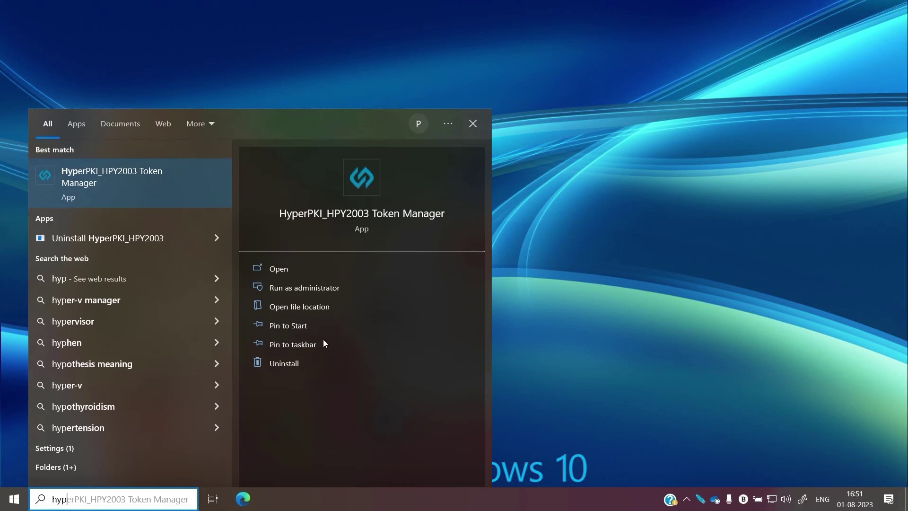
pyautogui.click(165, 181)
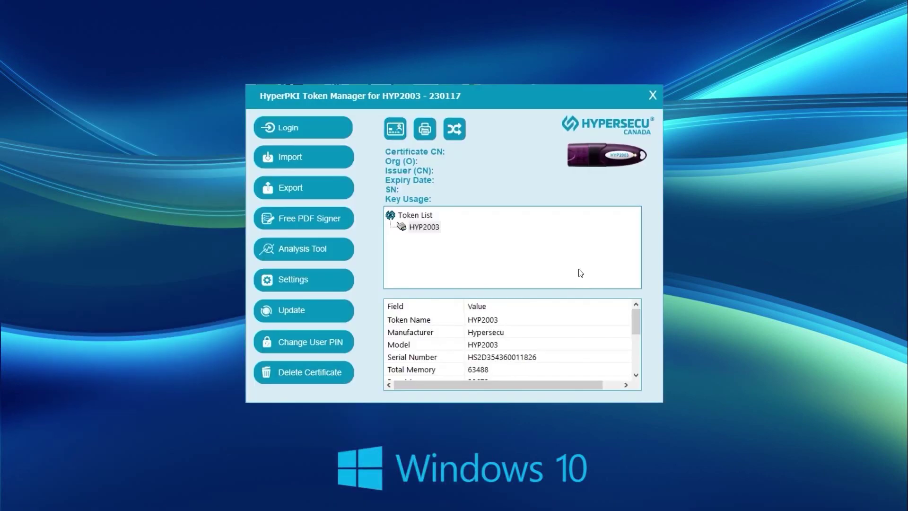
pyautogui.click(284, 127)
pyautogui.write('12345678')
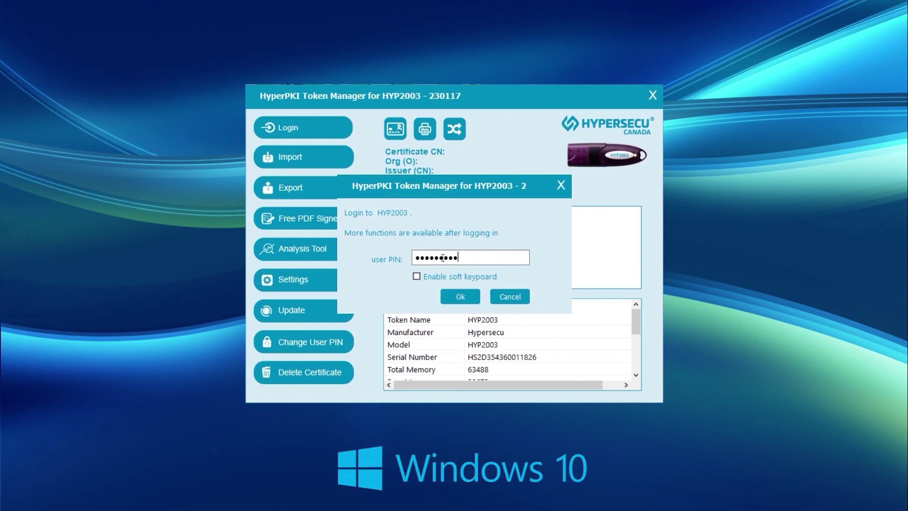
pyautogui.click(460, 296)
# - Import the downloaded .pfx from the emudhra app folder onto the token and view its certificate details
pyautogui.click(293, 156)
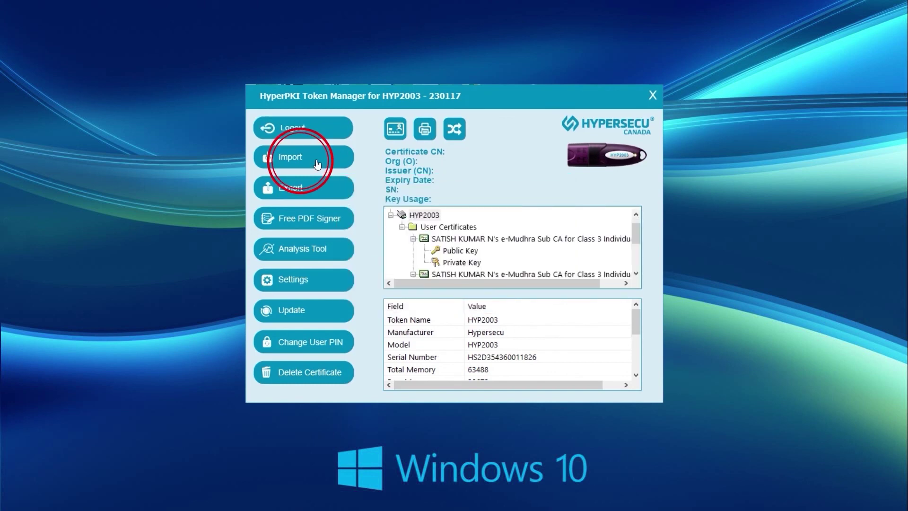
pyautogui.click(566, 224)
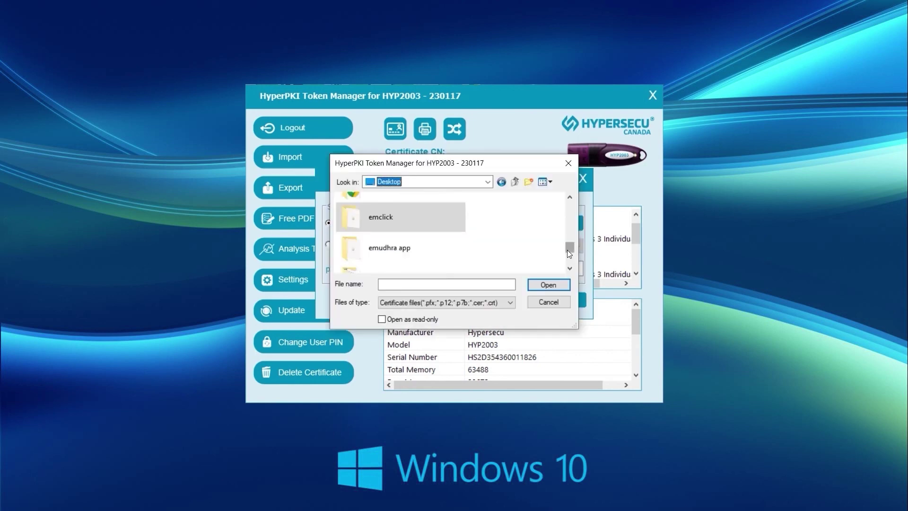
pyautogui.doubleClick(389, 247)
pyautogui.click(409, 211)
pyautogui.click(548, 284)
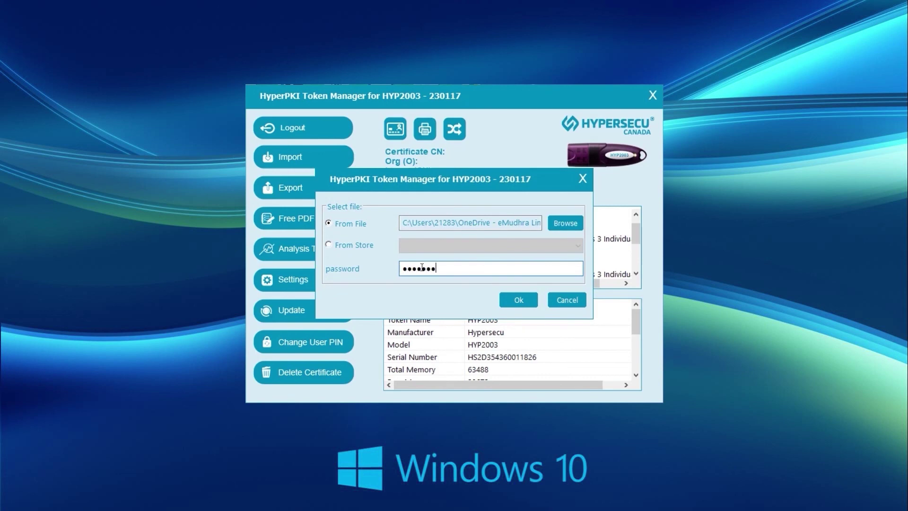
pyautogui.click(519, 300)
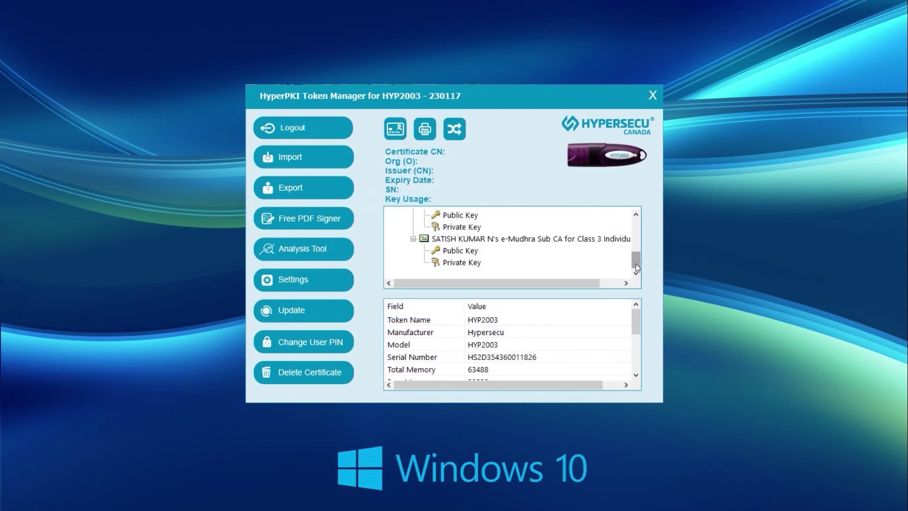
pyautogui.moveTo(636, 263); pyautogui.dragTo(634, 226)
pyautogui.click(554, 251)
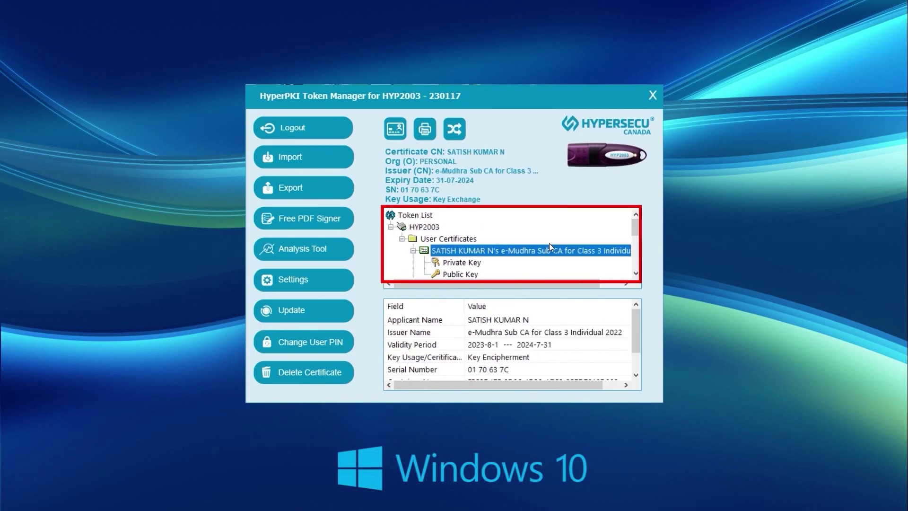